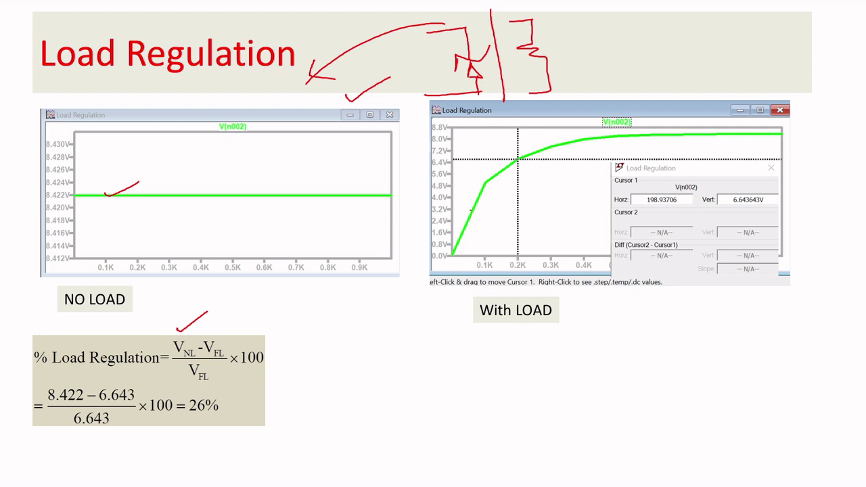
mouse_move(494, 181)
mouse_down()
mouse_move(541, 152)
mouse_move(622, 134)
mouse_up()
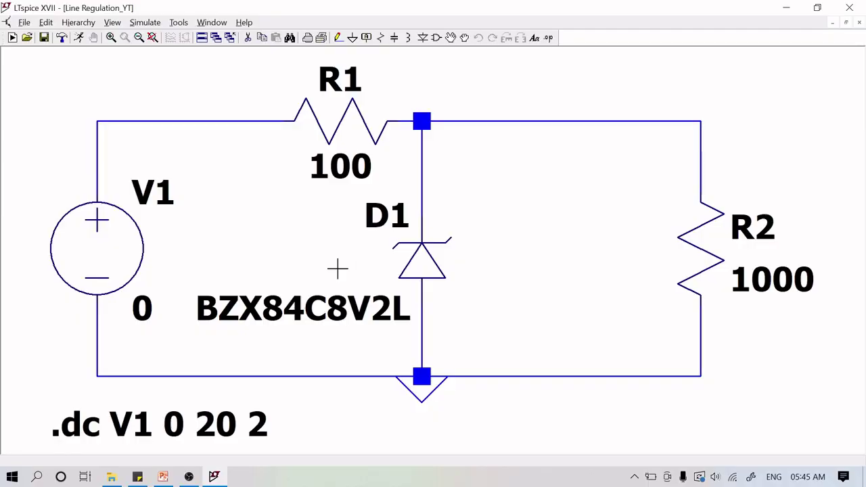
key(ctrl+p)
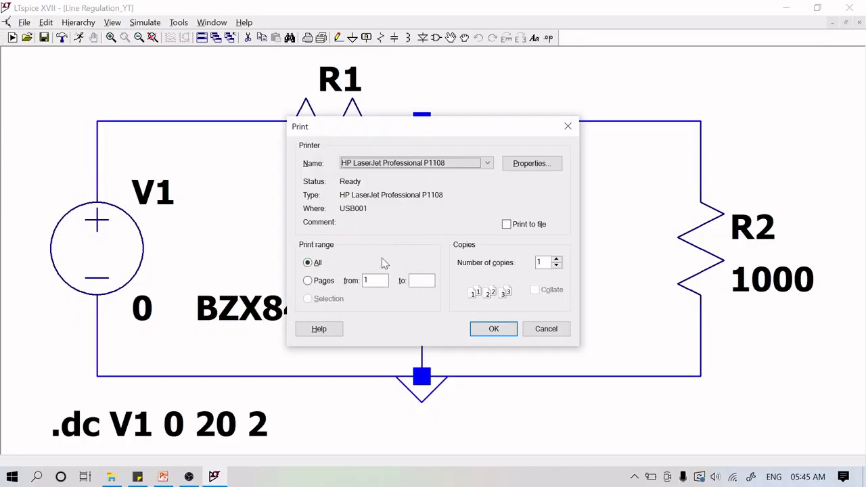
click(572, 128)
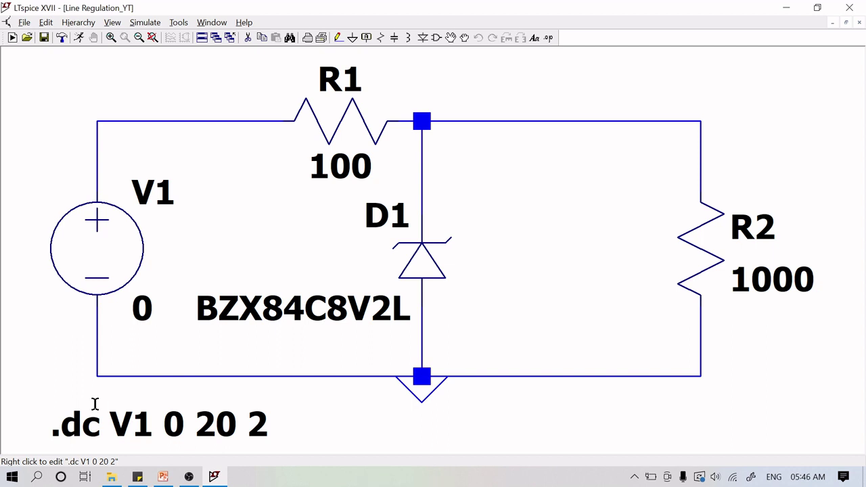
Review the DC value of source V1 and its linear DC sweep settings, including the available sweep types.
right_click(109, 267)
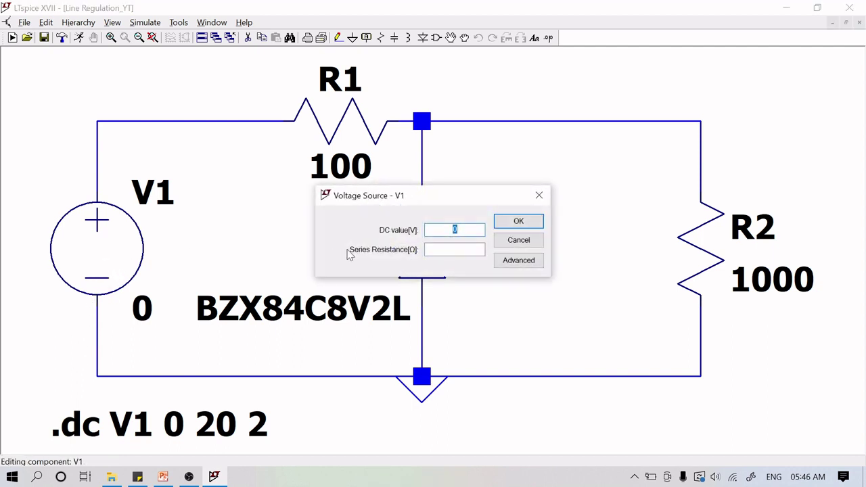
click(538, 195)
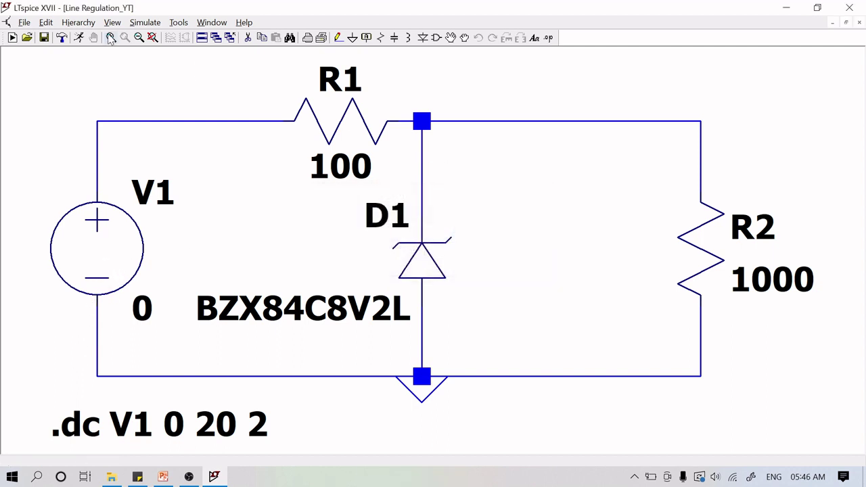
click(143, 24)
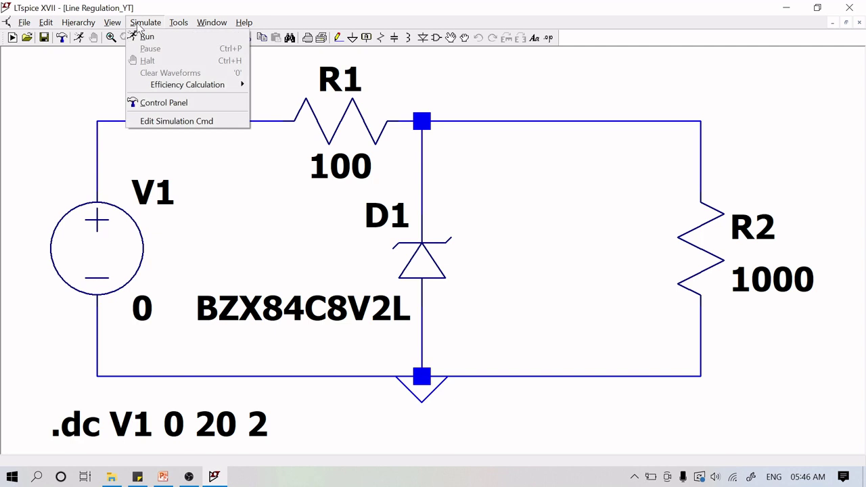
click(156, 123)
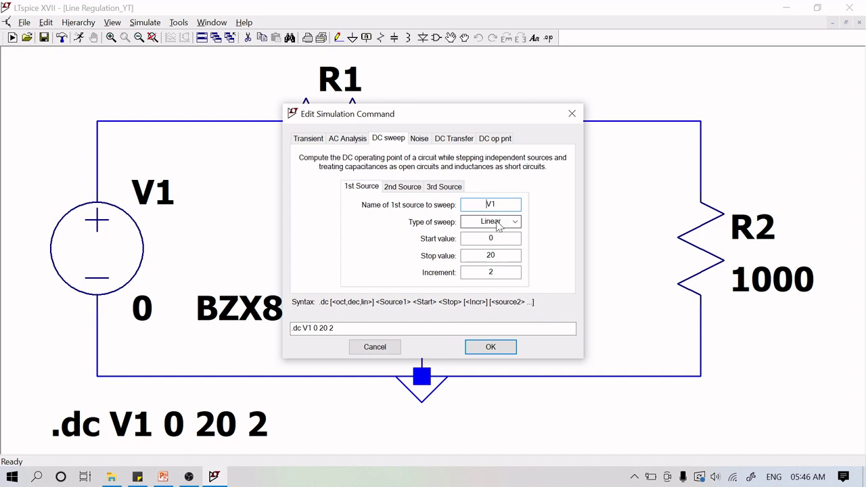
click(498, 228)
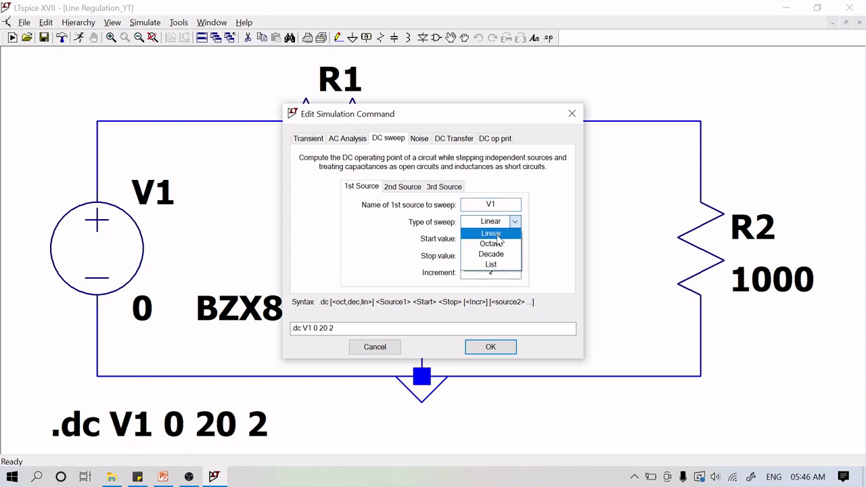
click(560, 243)
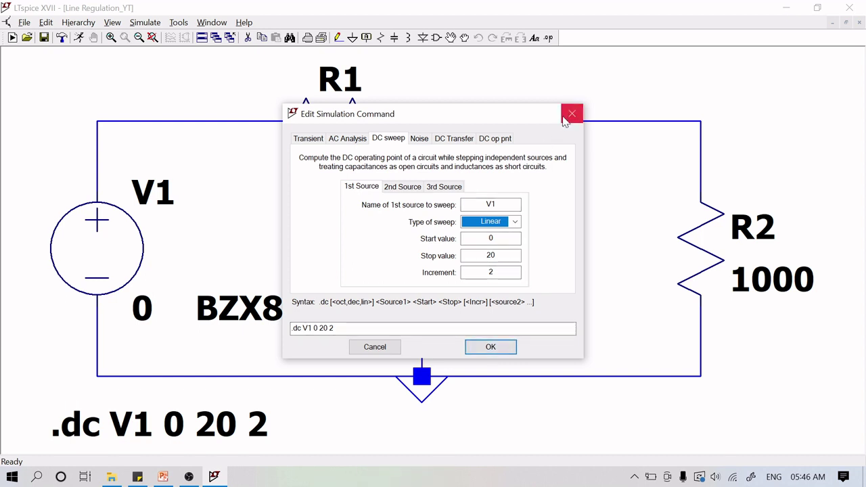
click(565, 119)
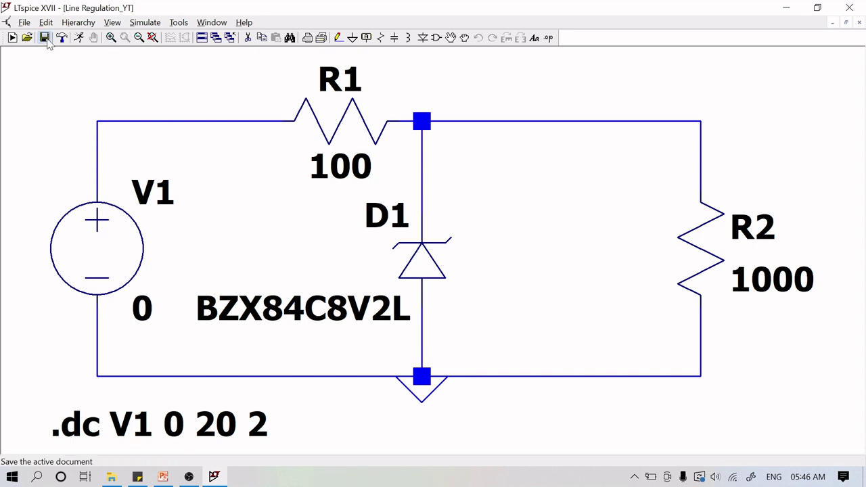
Run the DC sweep simulation and plot the voltage V(n002) at the node between R1 and R2.
click(83, 40)
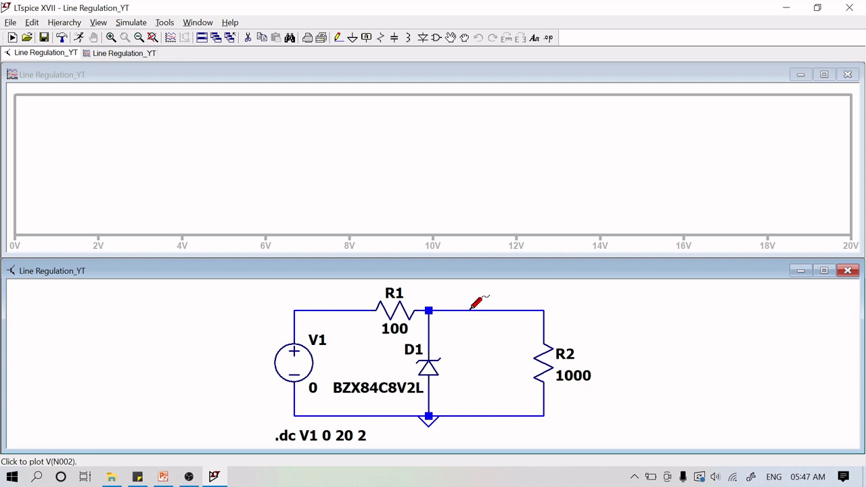
click(468, 311)
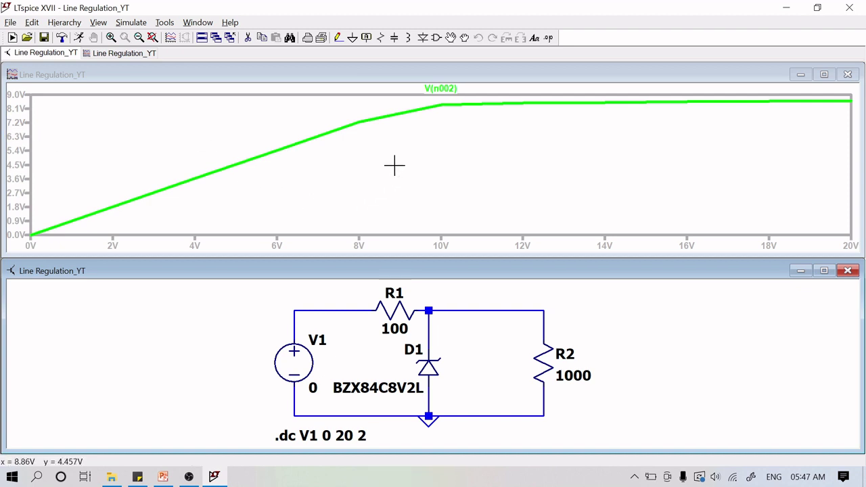
Attach both the 1st and 2nd cursors to the V(n002) trace.
right_click(441, 88)
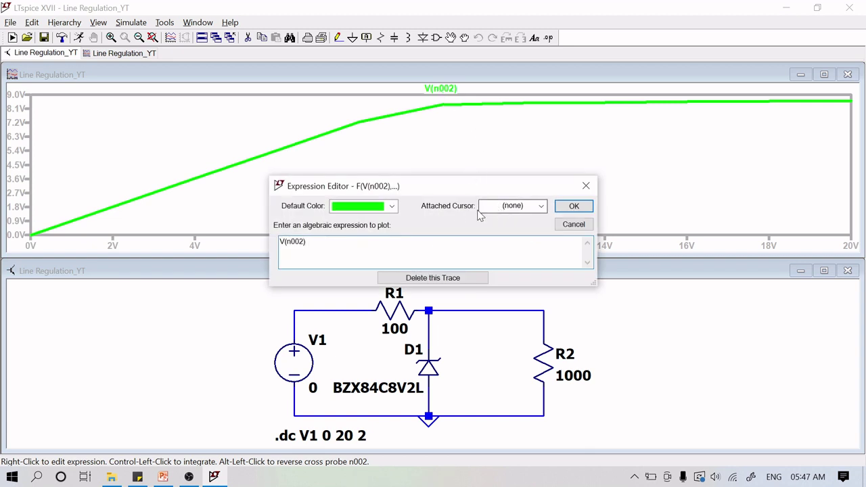
click(499, 211)
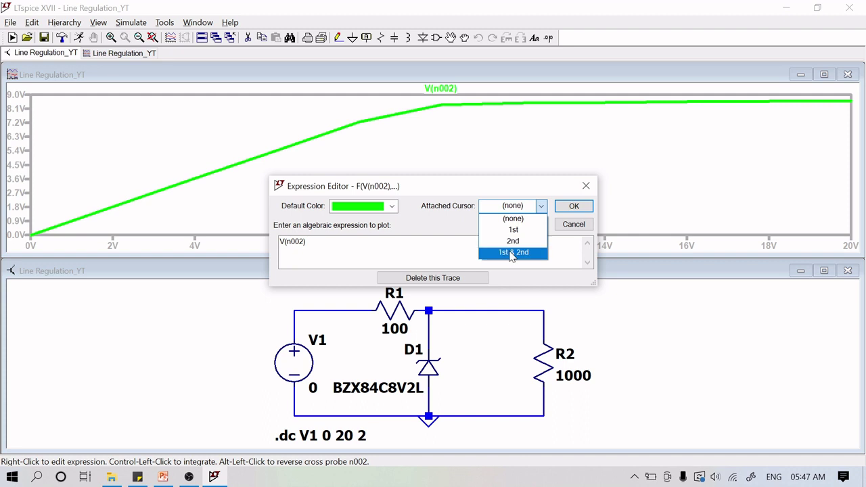
click(513, 252)
click(572, 207)
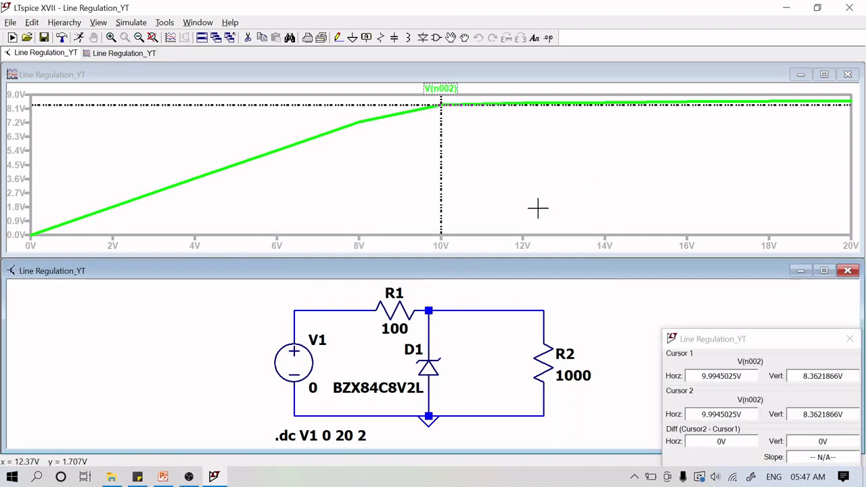
Place cursor 1 at about 8.97 V and cursor 2 at about 10.02 V on the V(n002) curve's horizontal axis.
drag(441, 105, 370, 115)
drag(366, 115, 399, 105)
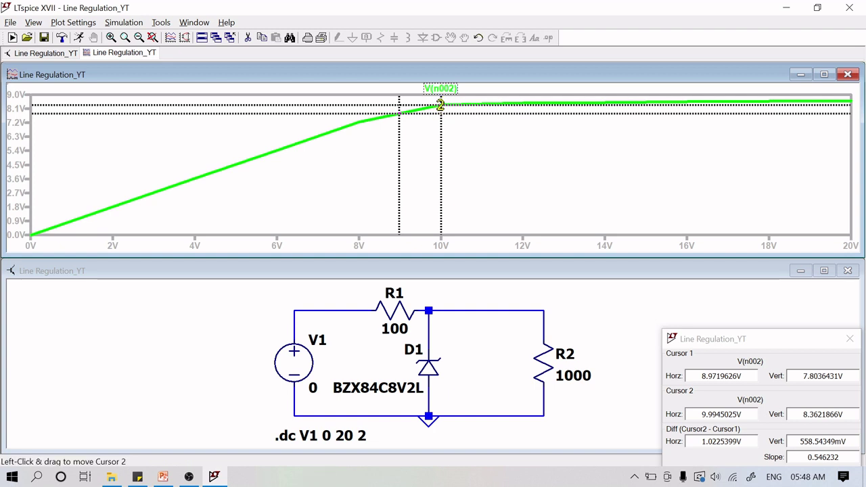
mouse_move(441, 106)
mouse_down()
mouse_move(452, 105)
mouse_move(442, 110)
mouse_up()
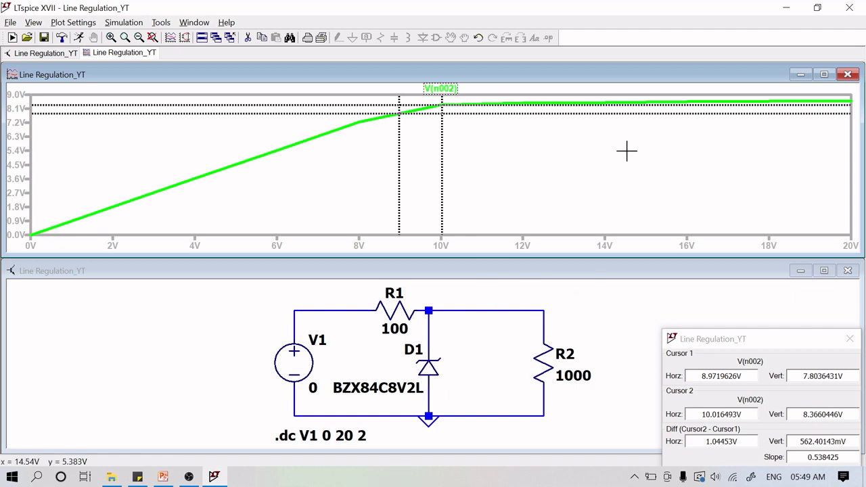
Open the existing Load Reg_YT schematic from the Week5 folder.
click(10, 22)
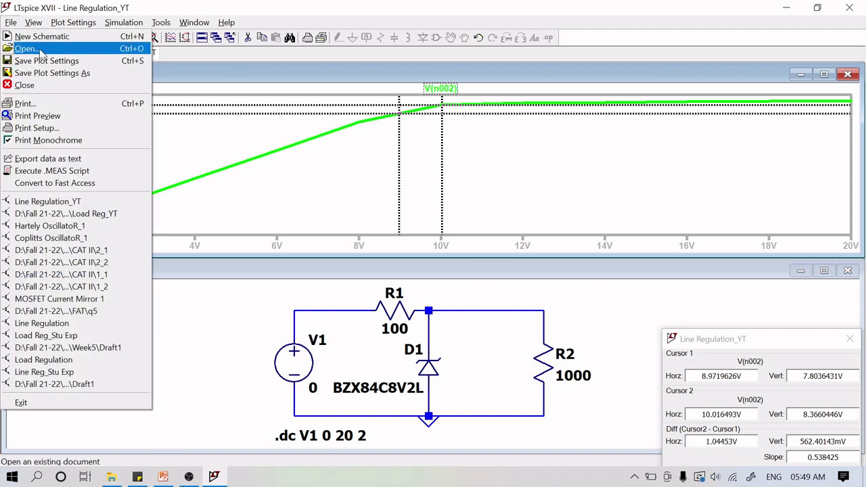
click(40, 52)
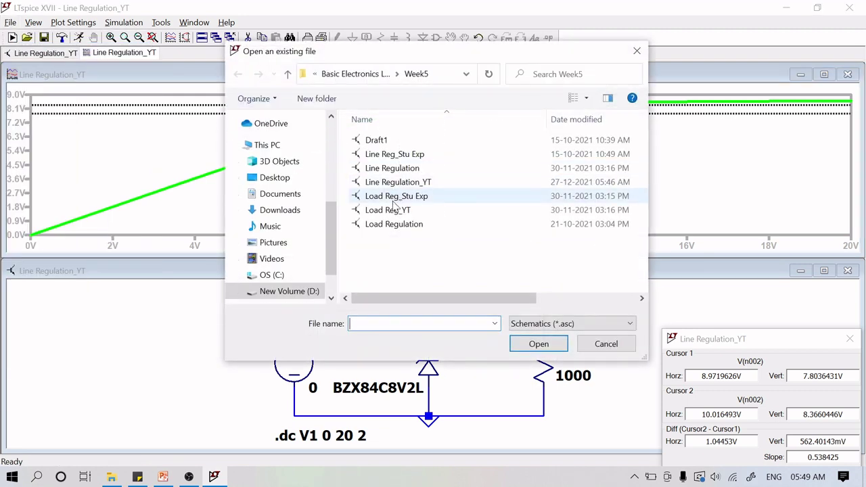
double_click(388, 210)
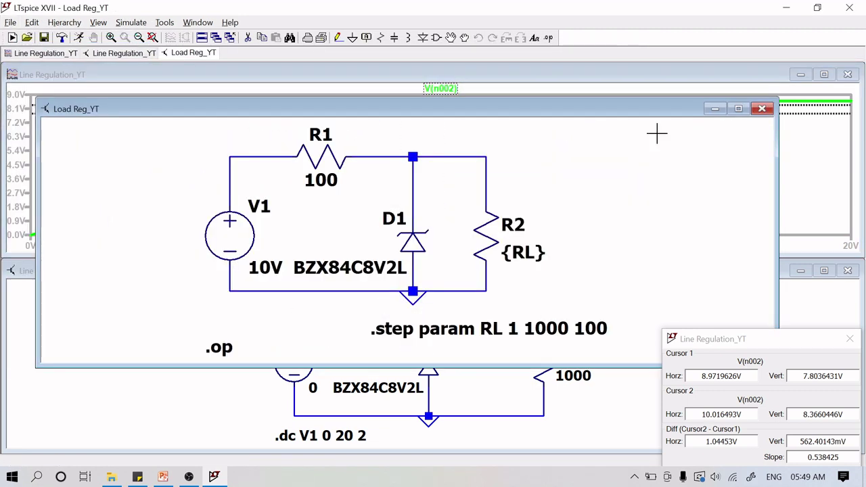
Close the Line Regulation_YT waveform and schematic windows and maximize the Load Reg_YT schematic.
click(848, 75)
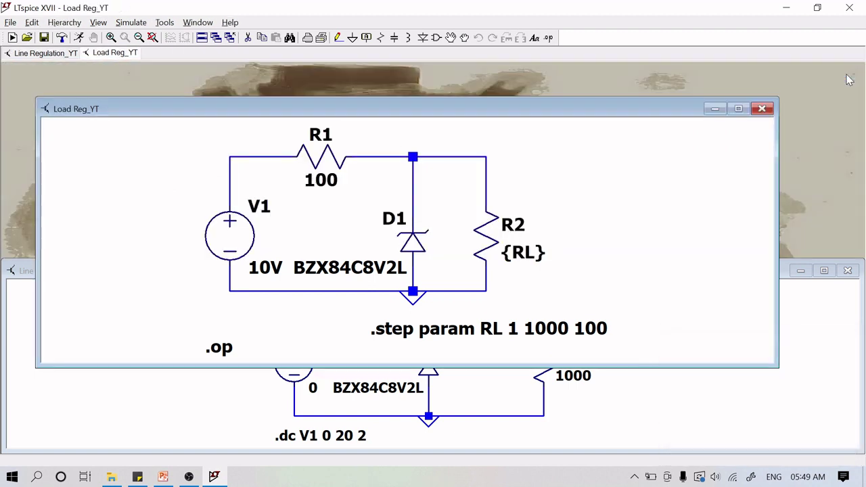
click(848, 270)
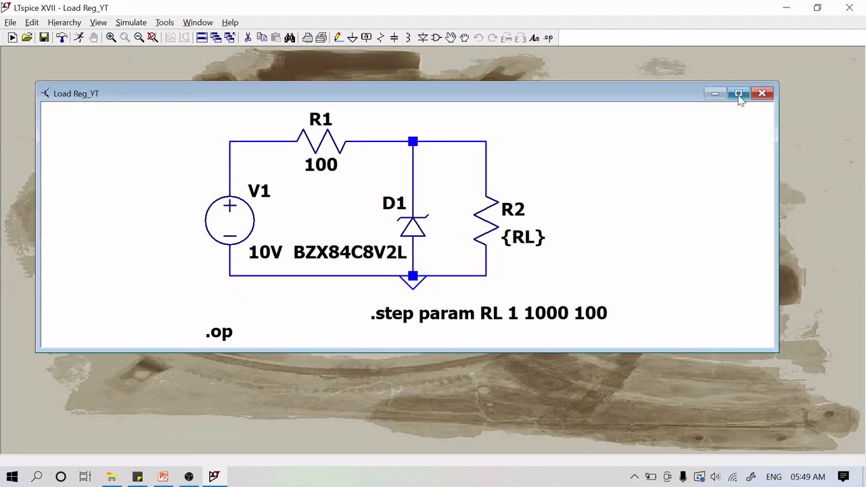
click(738, 92)
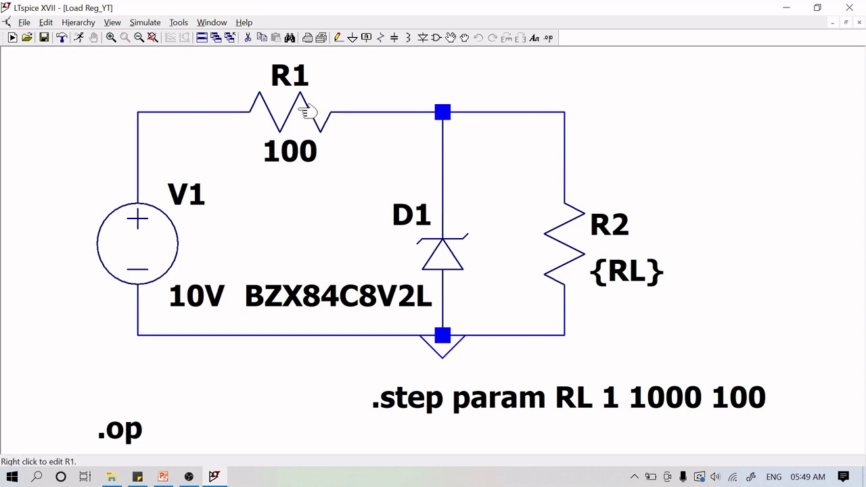
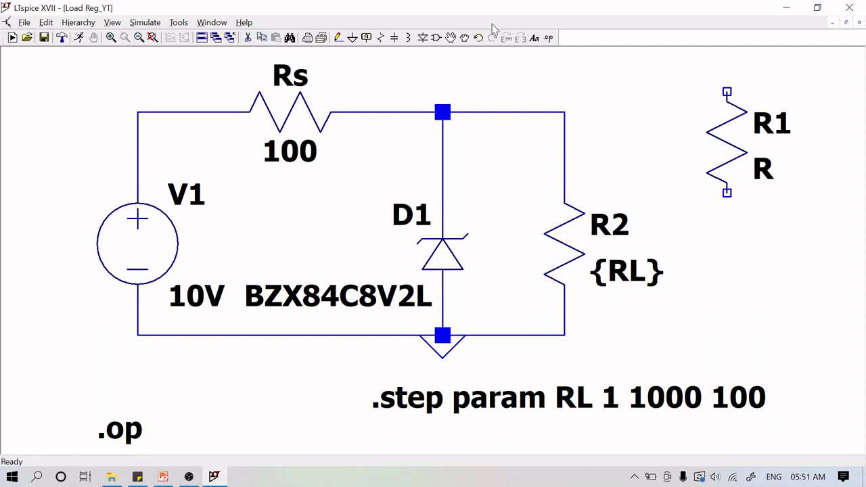
Delete the unconnected resistor R1 beside the load regulation circuit.
key(Delete)
click(743, 127)
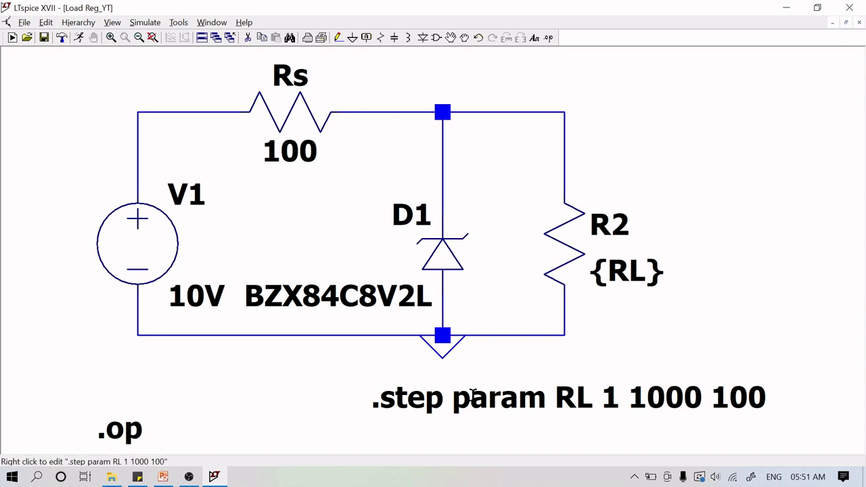
Review the sweep settings and directive text of the .step statement for parameter RL.
right_click(475, 399)
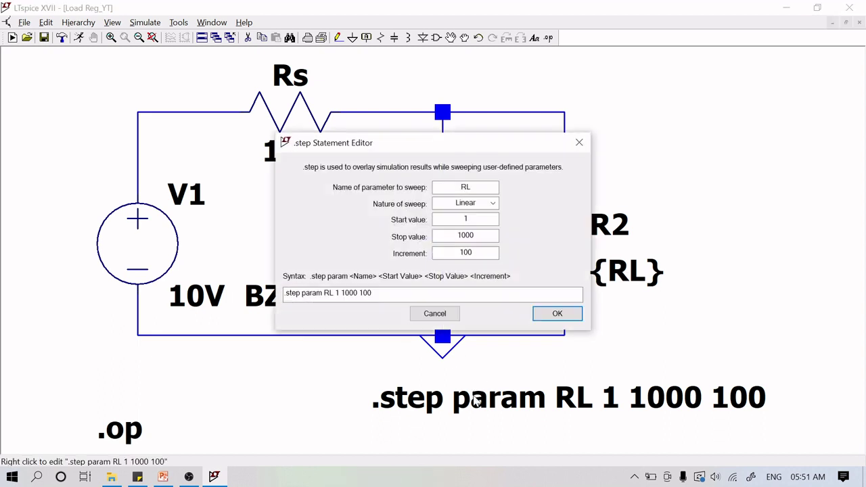
click(579, 143)
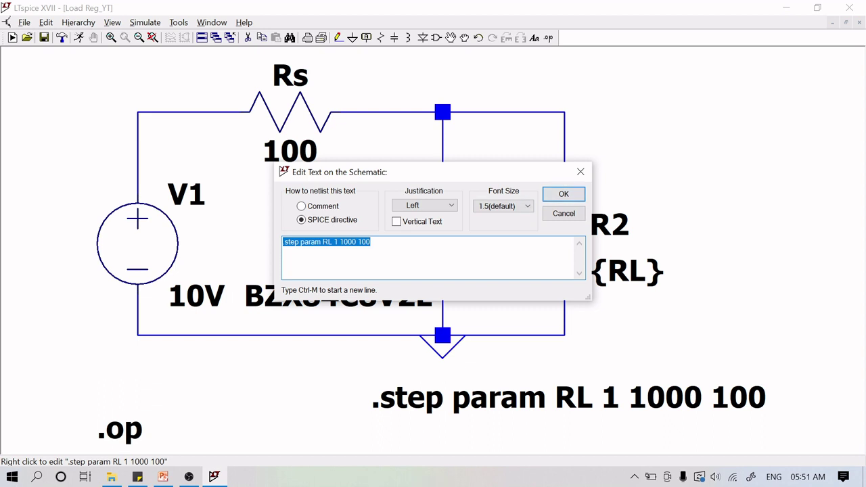
click(579, 171)
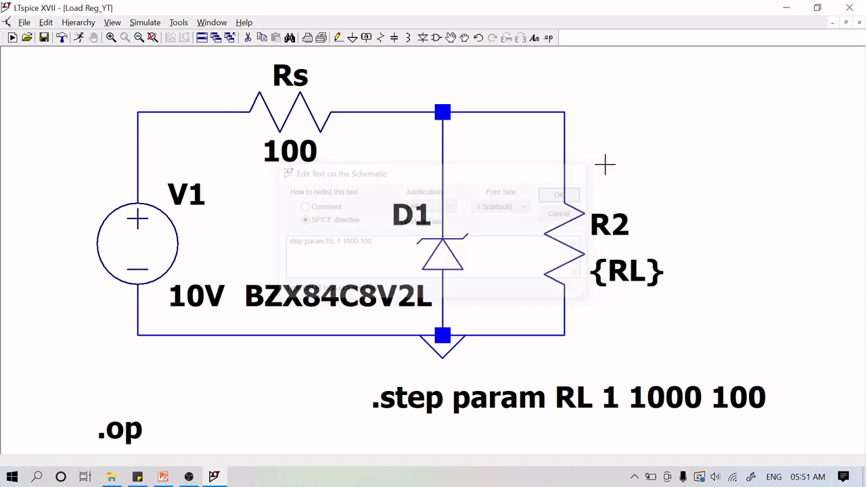
Add the SPICE directive ".step param RL 1 1000 100" and place it below the circuit, just above the existing .step line.
right_click(597, 141)
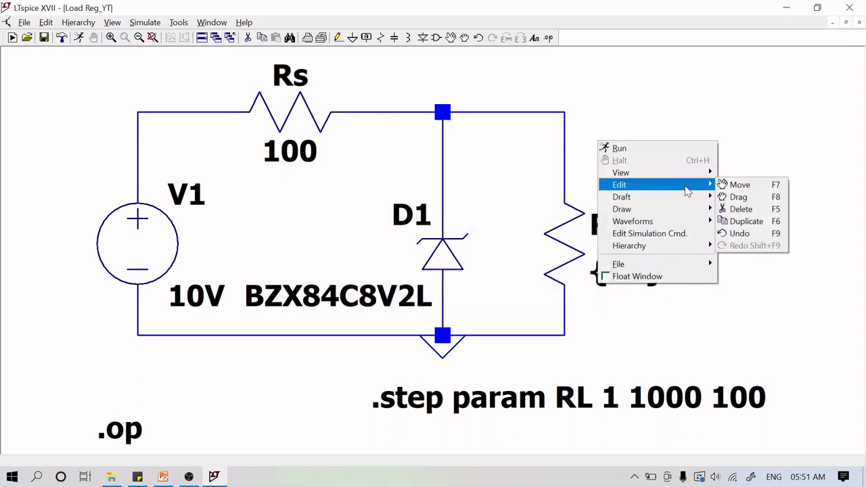
mouse_move(710, 176)
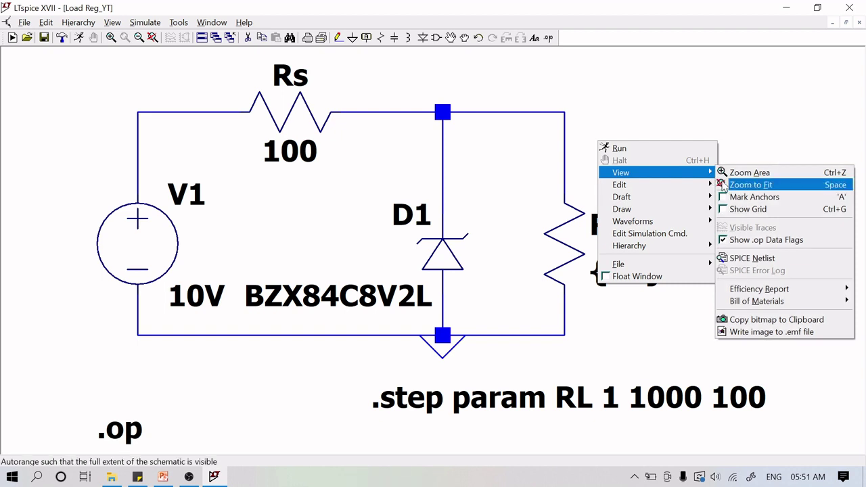
mouse_move(695, 205)
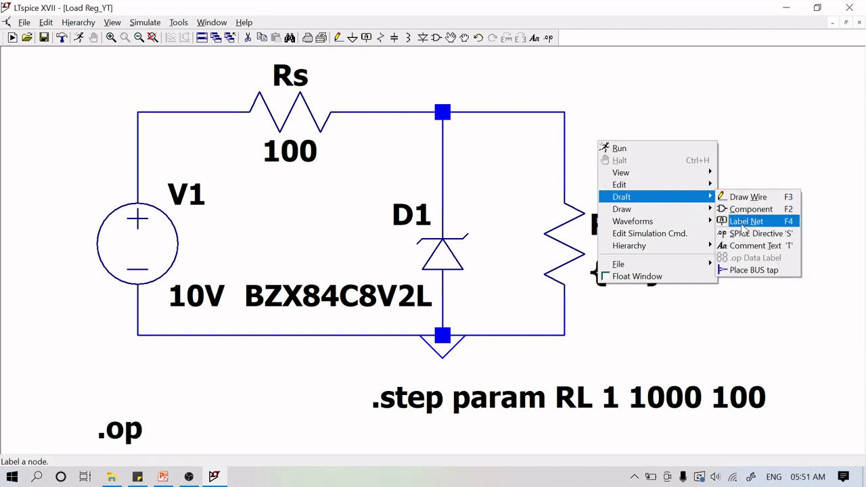
click(742, 234)
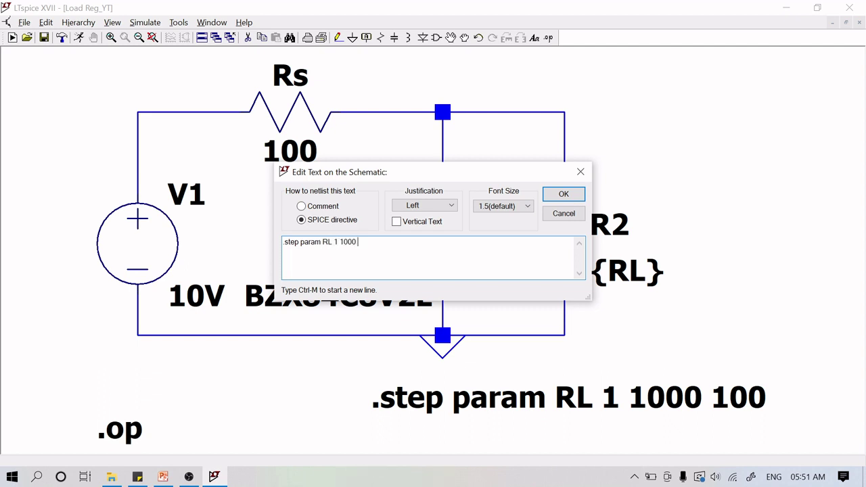
click(563, 194)
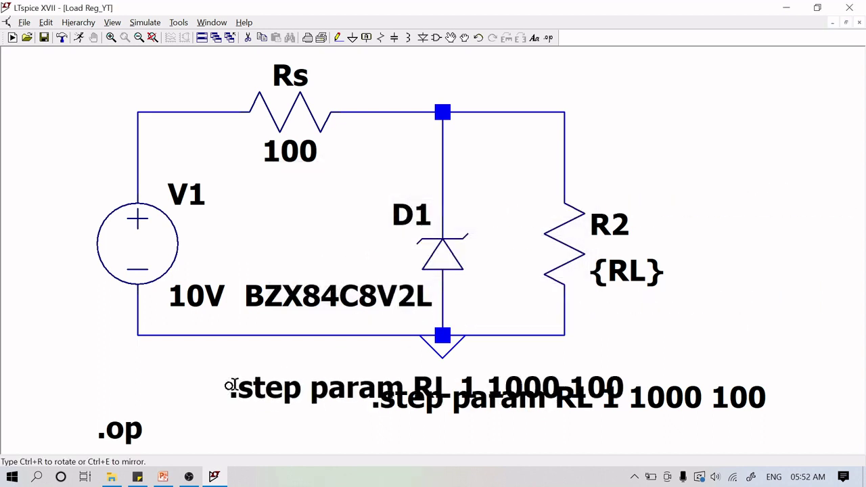
click(249, 366)
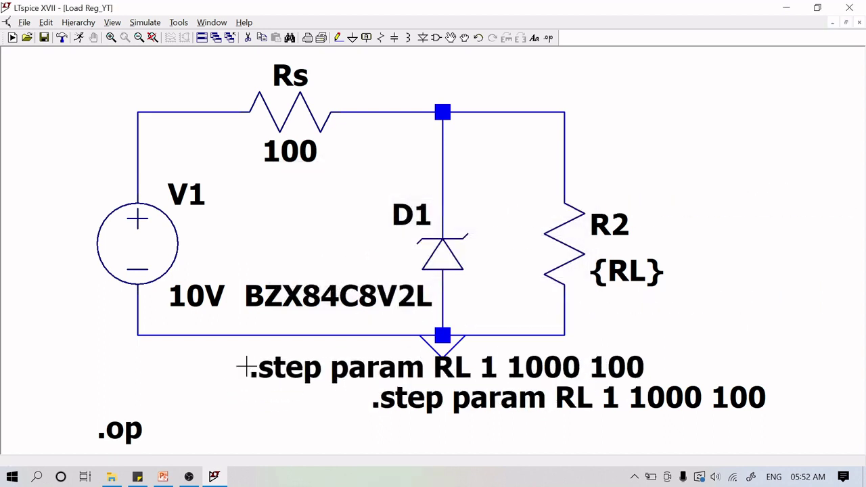
Delete the duplicate .step directive nearest the circuit, and plot the simulated voltage at the node joining Rs, D1 and R2.
click(247, 38)
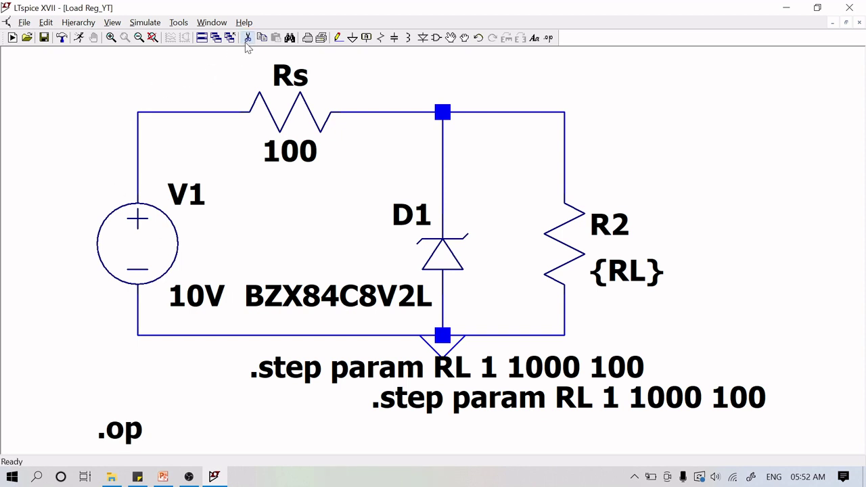
click(324, 369)
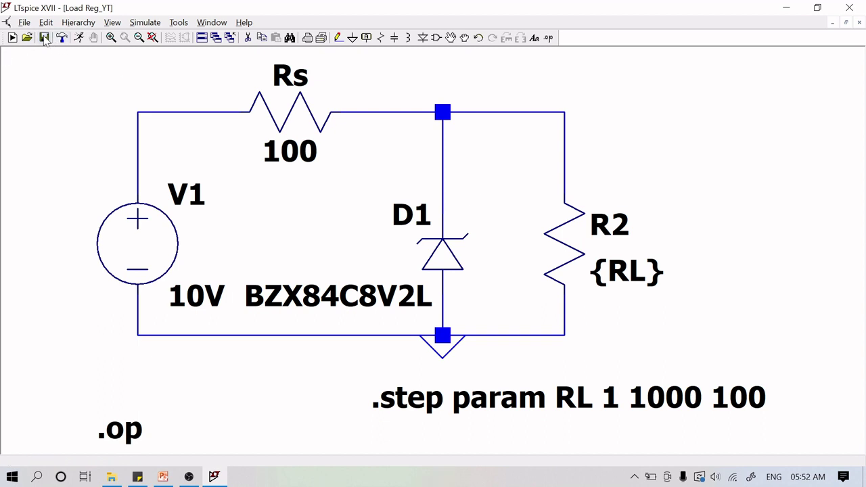
click(79, 38)
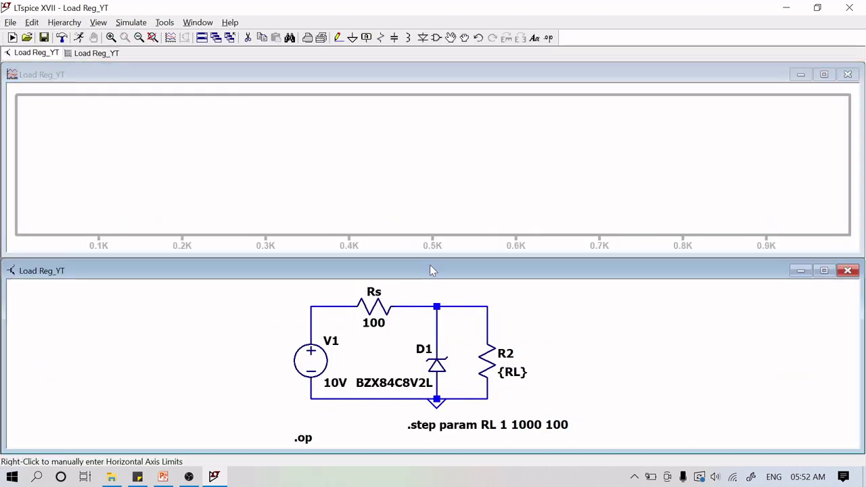
click(453, 306)
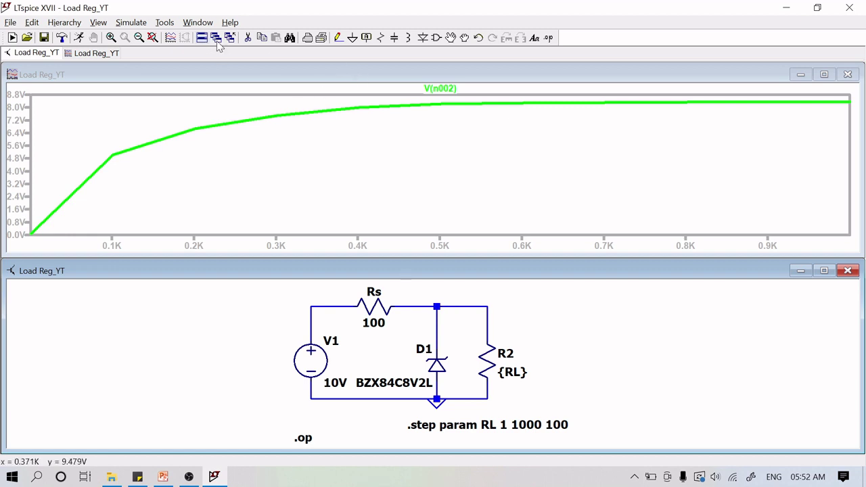
Cut both wires connecting R2 to the Zener diode and rerun the simulation to get the no-load output voltage.
click(247, 39)
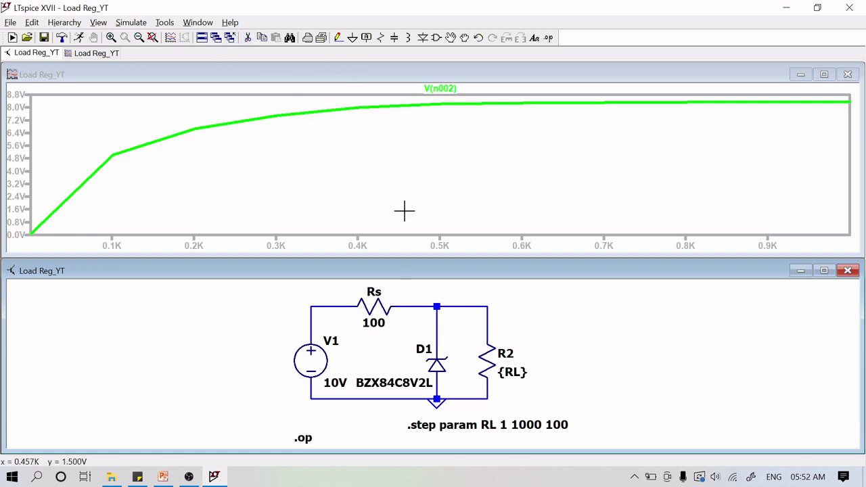
click(459, 309)
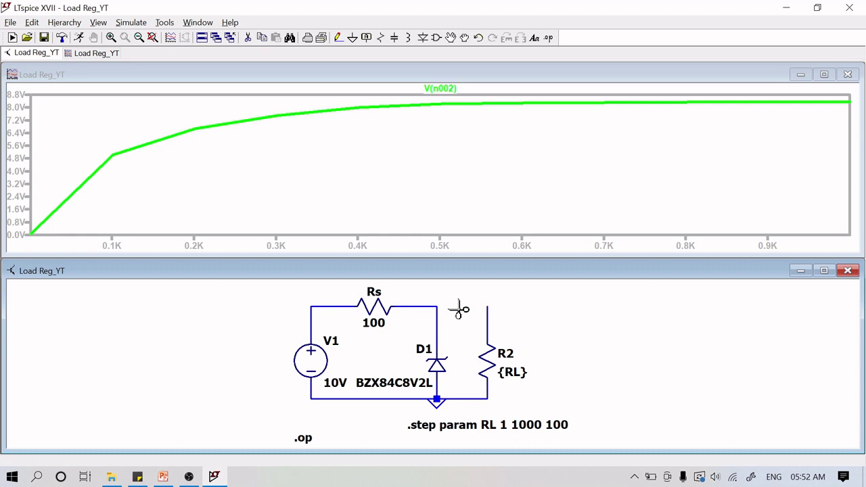
click(460, 400)
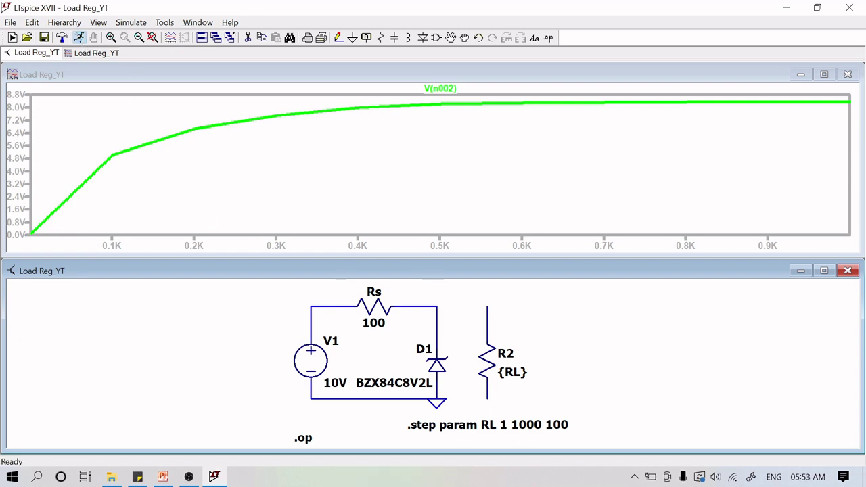
click(78, 38)
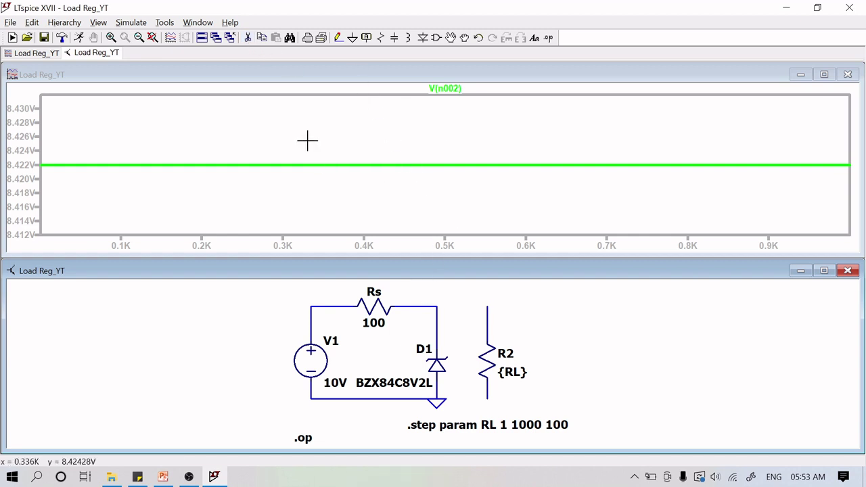
Rewire both ends of R2 in parallel with D1 in the maximized schematic and rerun the simulation.
click(824, 271)
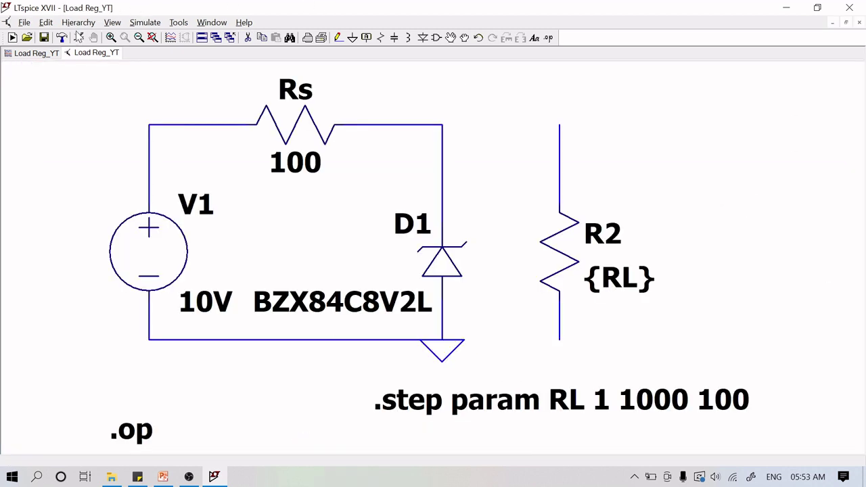
click(339, 39)
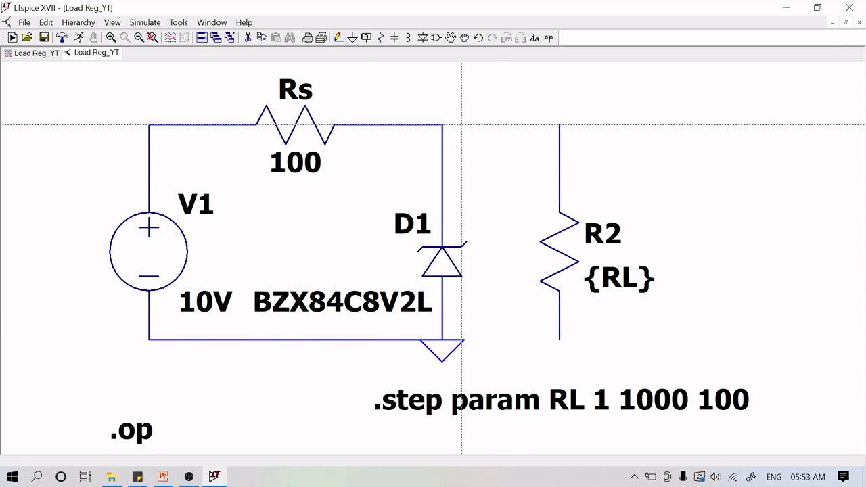
click(442, 124)
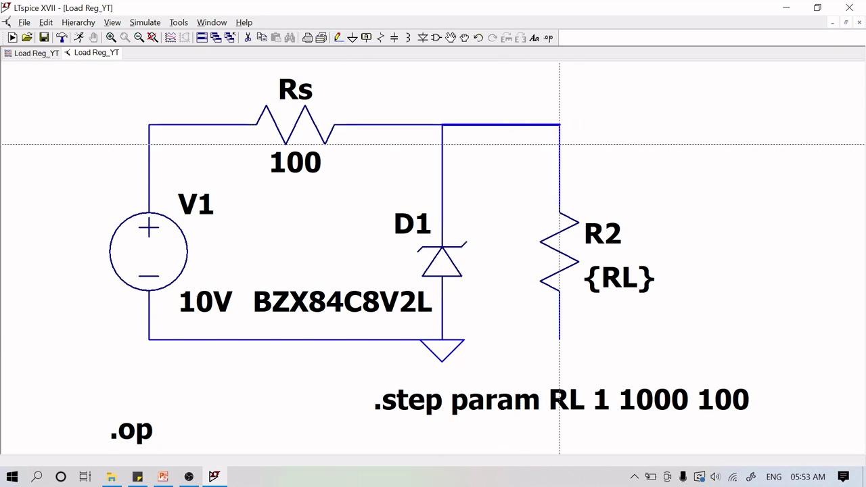
click(560, 125)
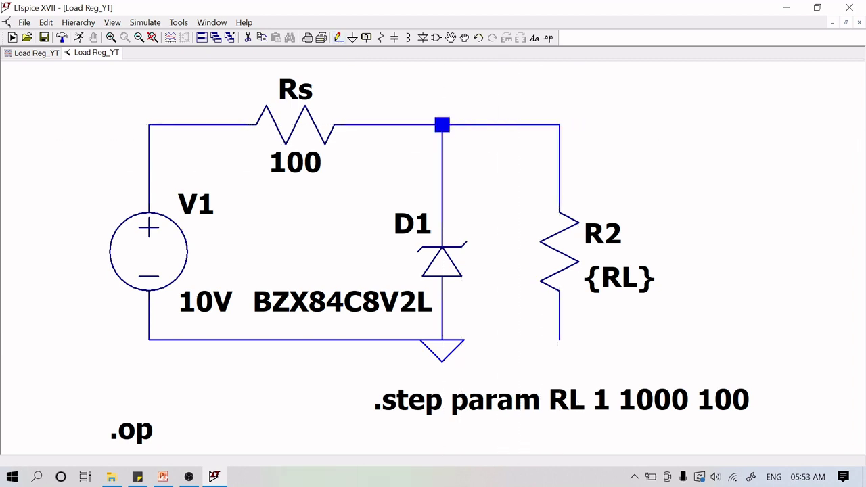
click(443, 339)
click(559, 340)
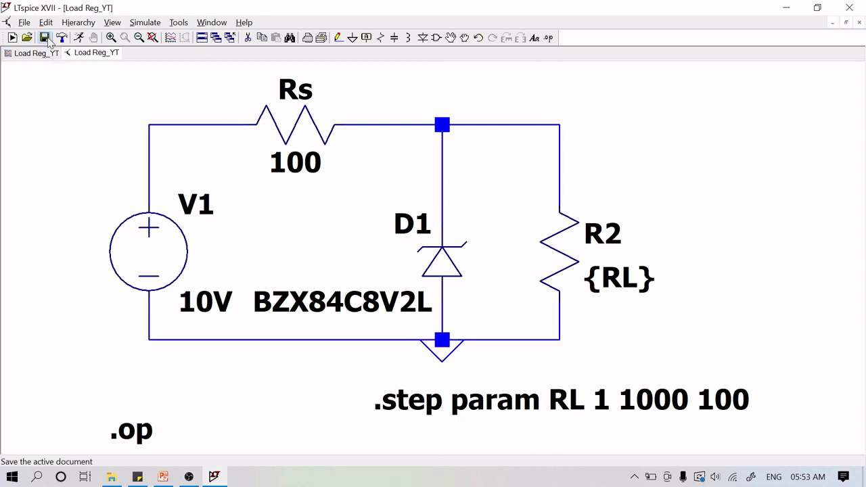
click(78, 38)
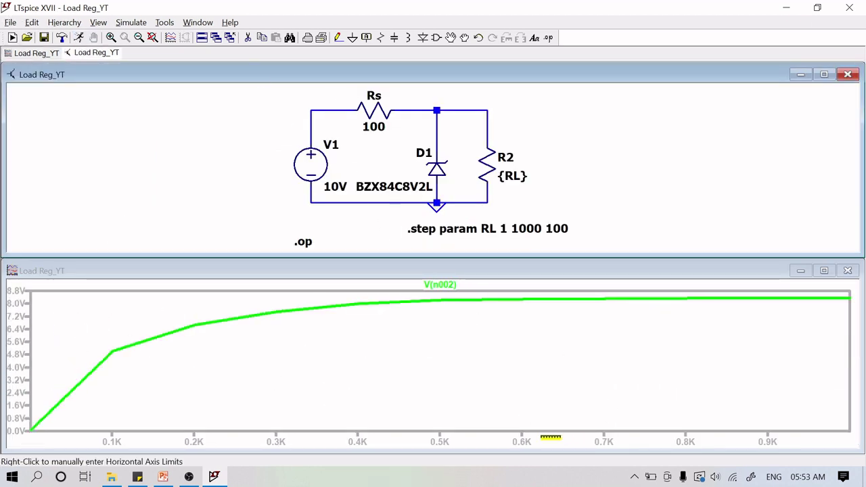
Attach the 1st cursor to the V(n002) trace and move it to about 394 on the RL axis.
right_click(447, 285)
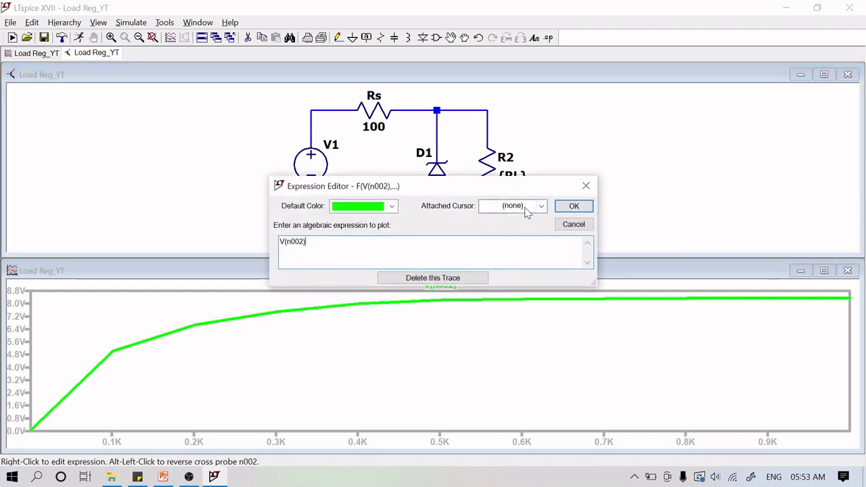
click(527, 210)
click(518, 234)
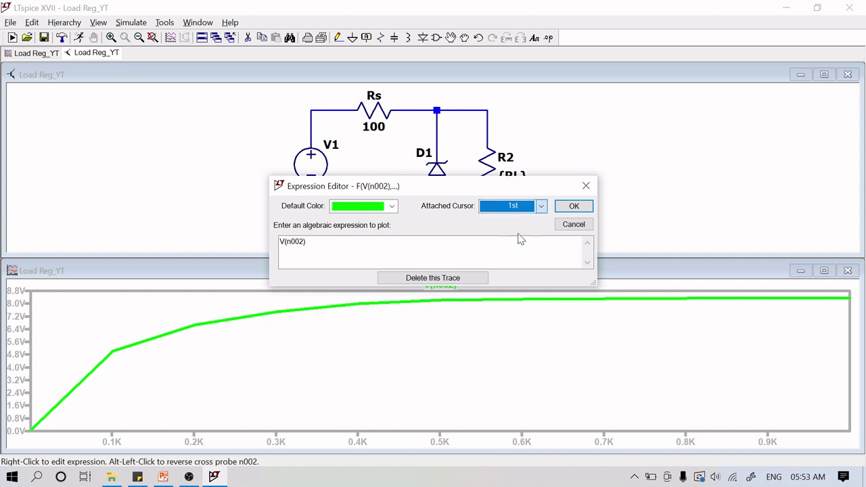
click(573, 207)
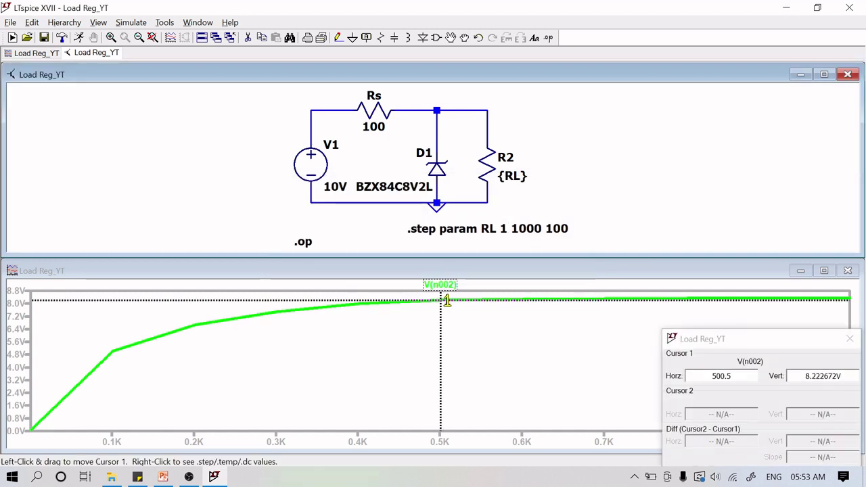
drag(443, 300, 353, 304)
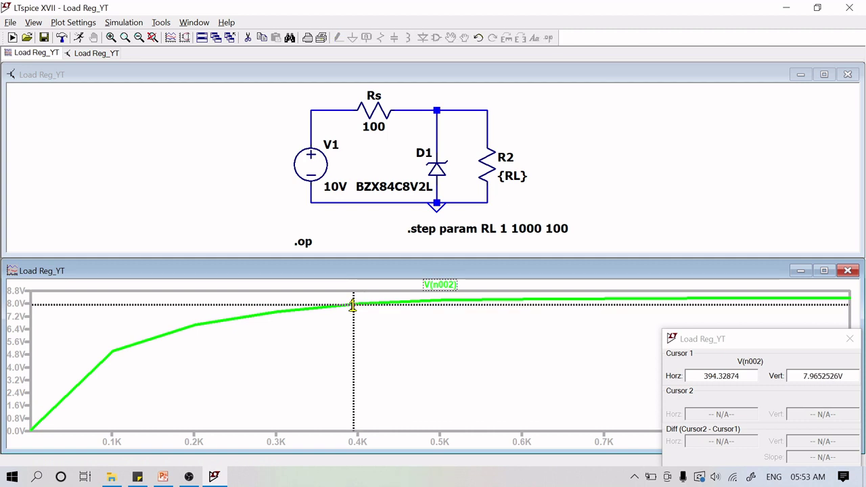